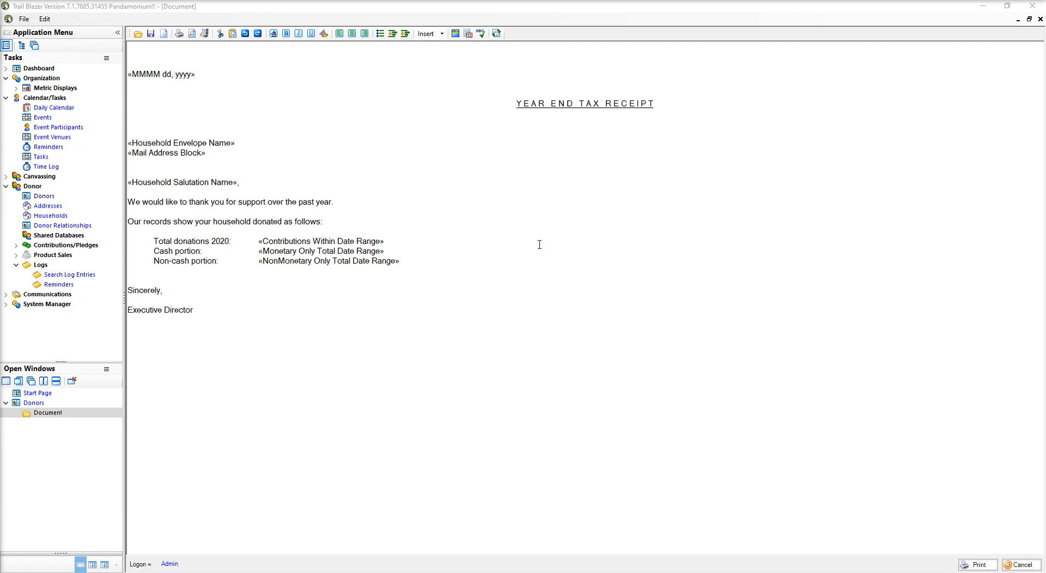
- Preview the merged year end tax receipt letters and page forward to the seventh letter, examining the donation amounts
left_click(396, 242)
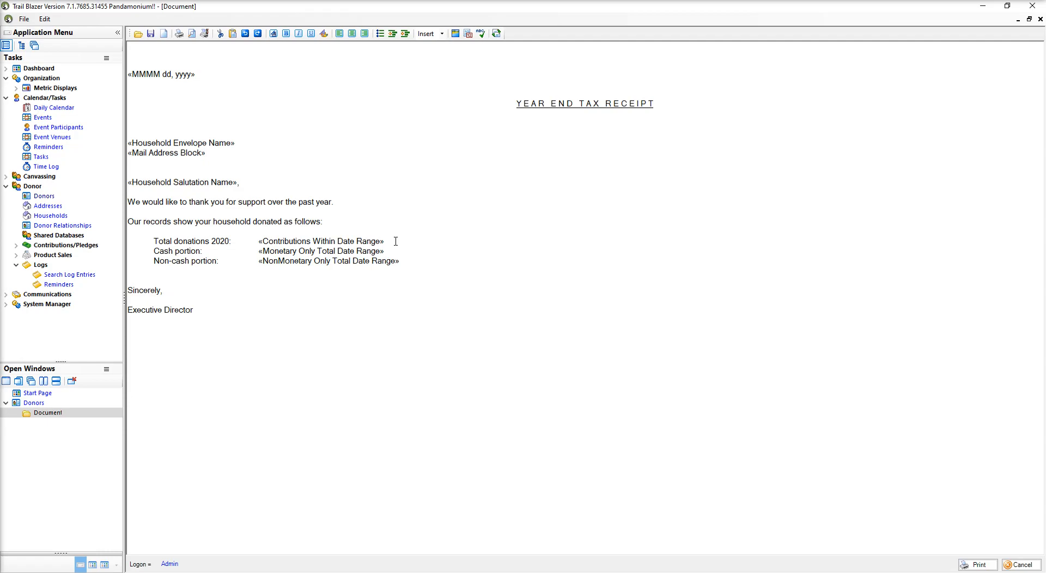
left_click(391, 249)
left_click(419, 260)
left_click(975, 564)
left_click(483, 342)
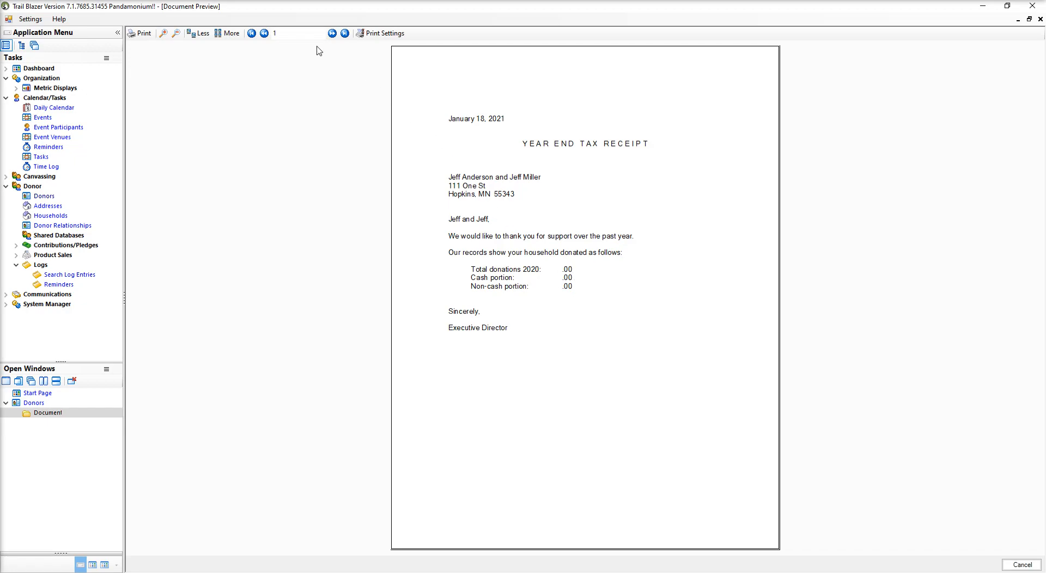
left_click(332, 33)
left_click(332, 34)
left_click(332, 33)
left_click(332, 33)
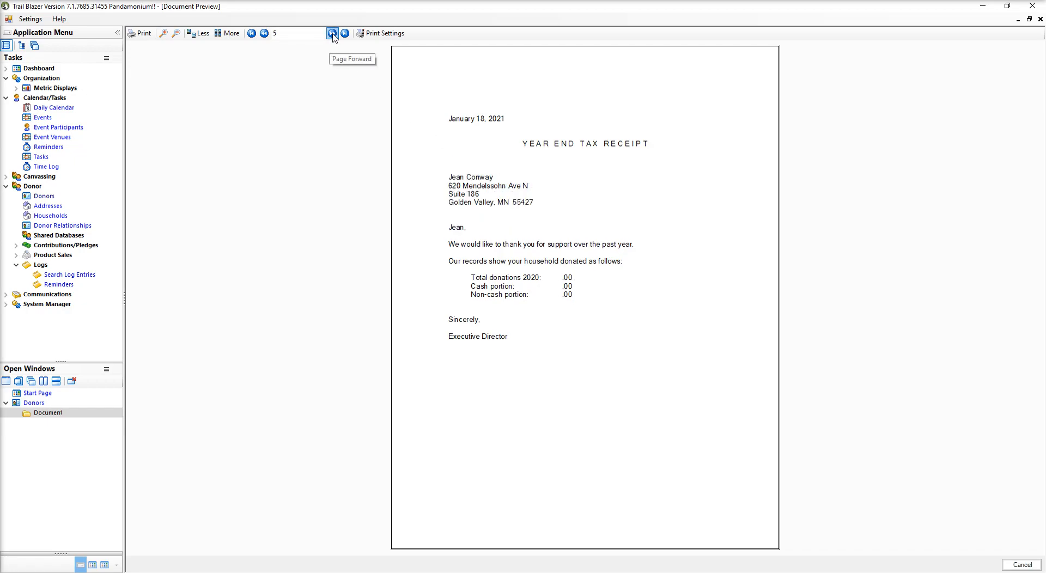
left_click(332, 33)
left_click(332, 34)
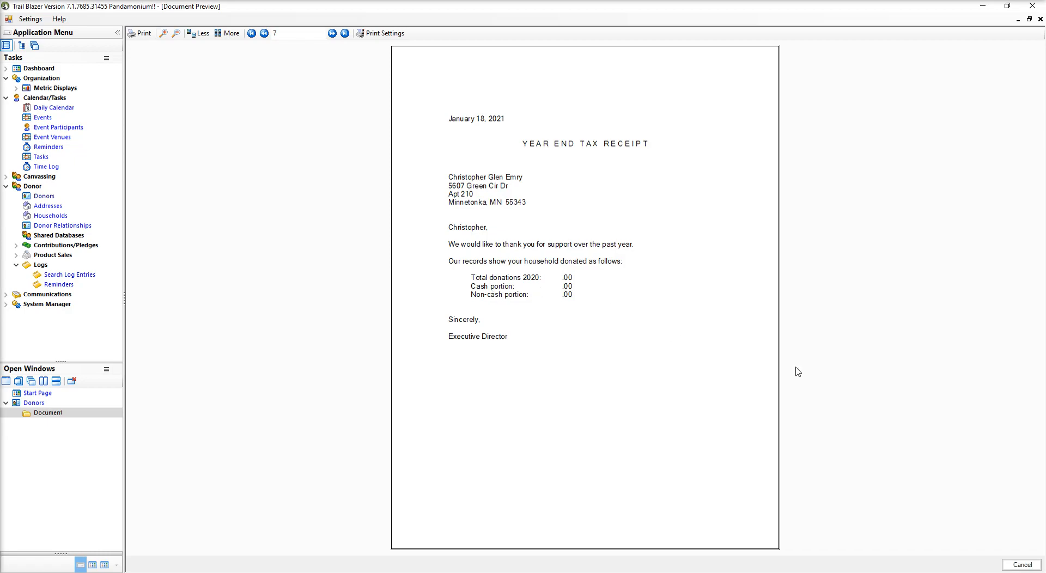
- Close the letter preview and discard the receipt document to return to the donor list
left_click(1019, 564)
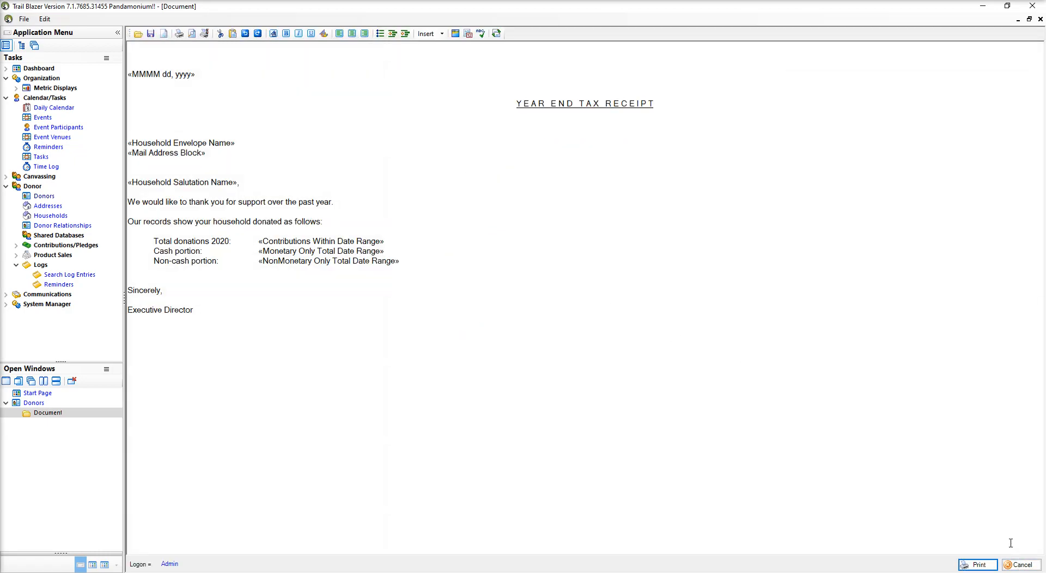
left_click(1020, 565)
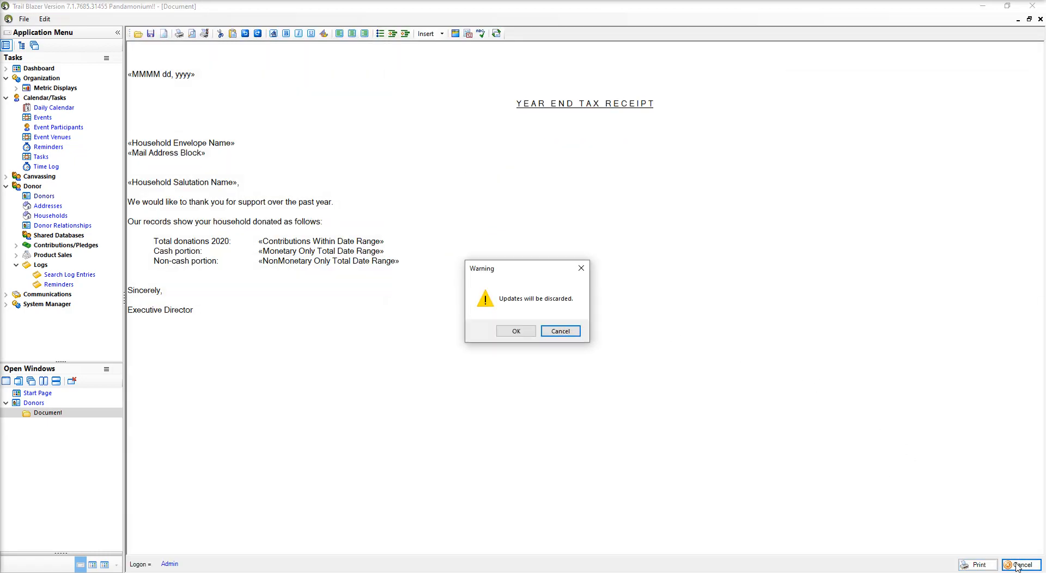
left_click(516, 331)
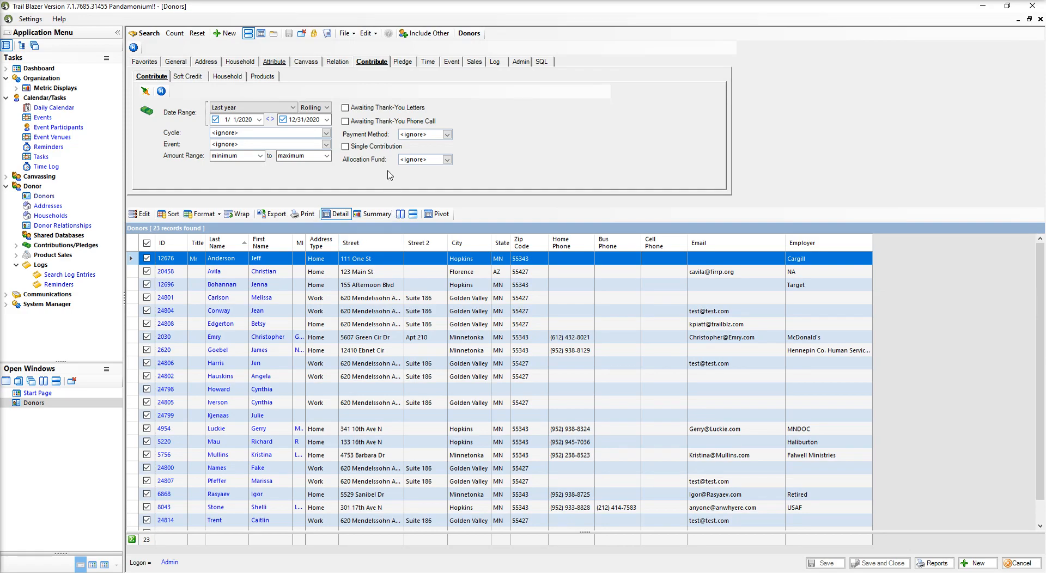
- Change the special-use date range values to begin on 1/1/2020 and end on 12/31/2020
left_click(347, 33)
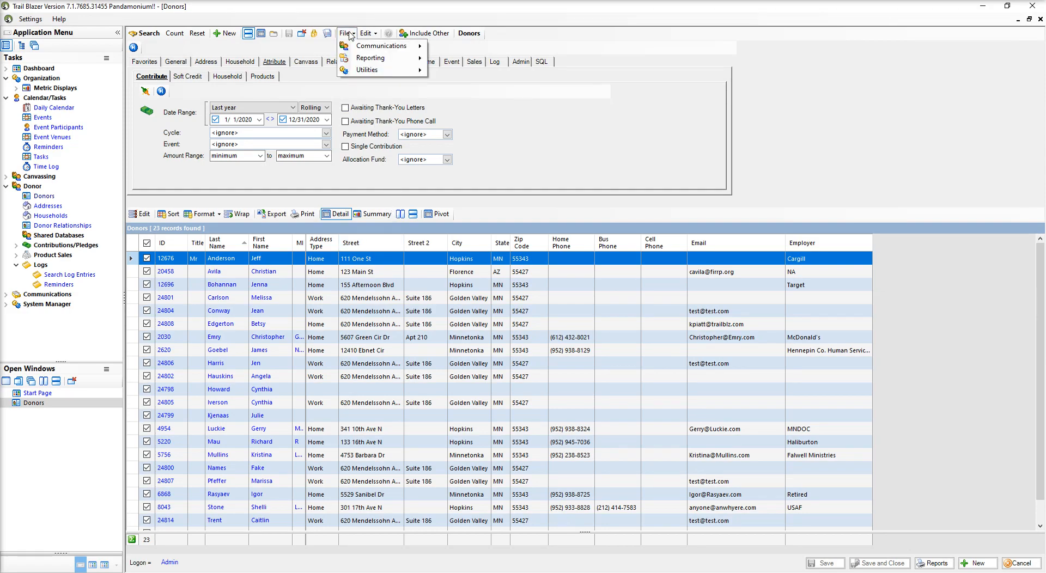
mouse_move(374, 60)
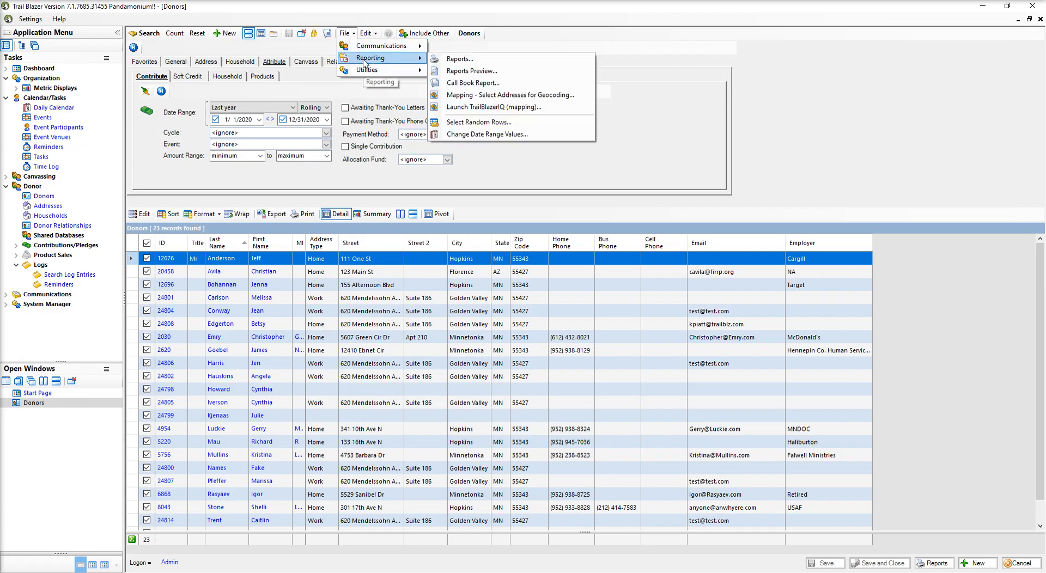
left_click(469, 136)
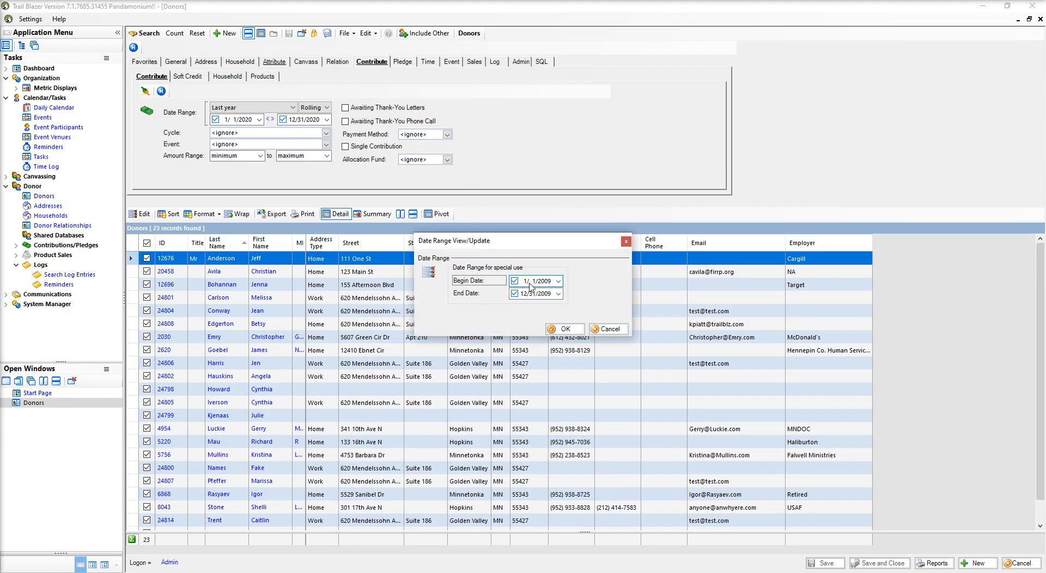
left_click(548, 281)
type("2020")
left_click(544, 294)
type("2020")
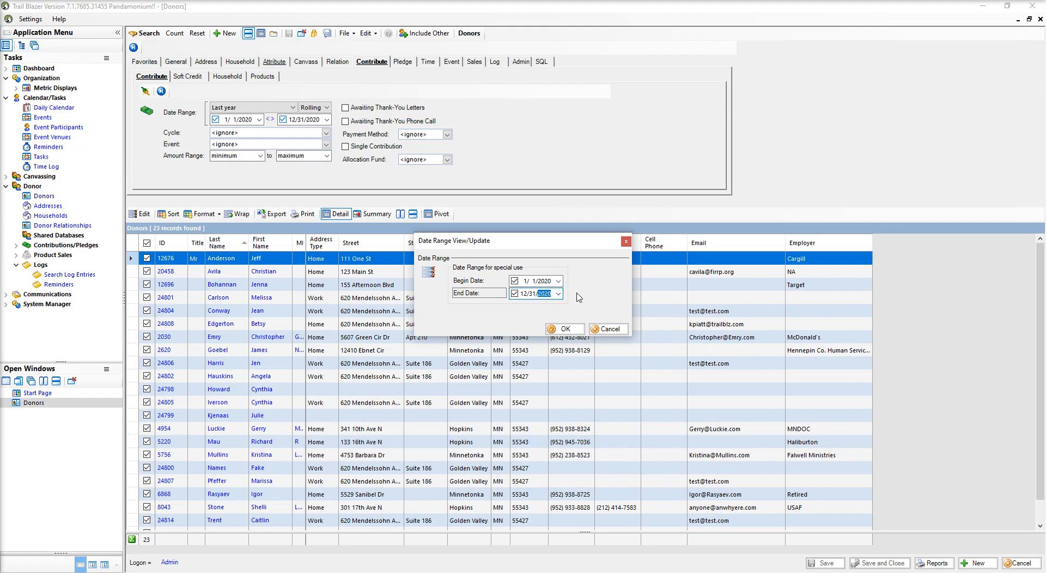
left_click(566, 330)
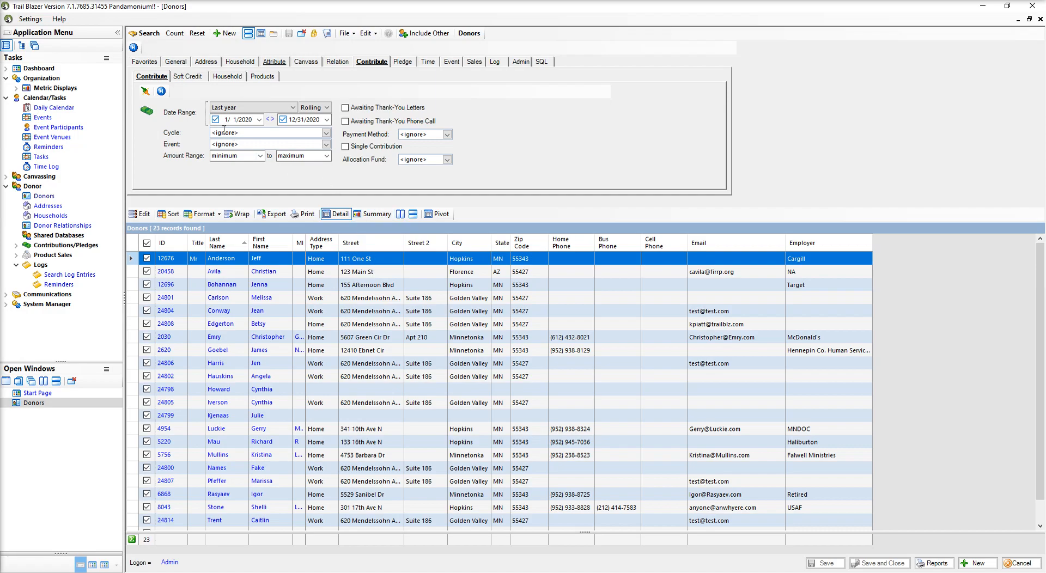
- Rerun the donor search and start a letter for the found donors with the Individual print option
left_click(148, 36)
left_click(346, 34)
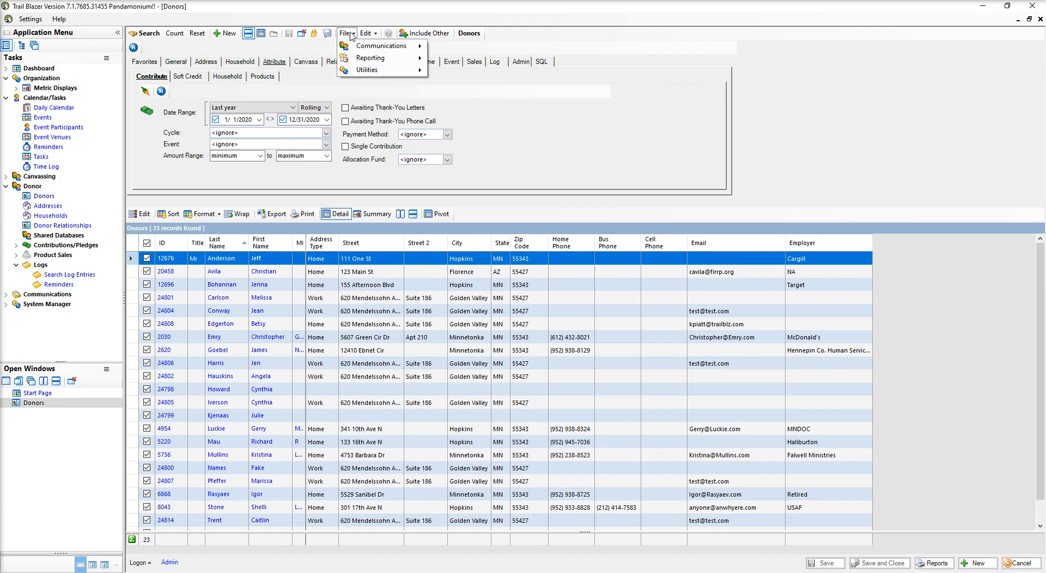
mouse_move(356, 47)
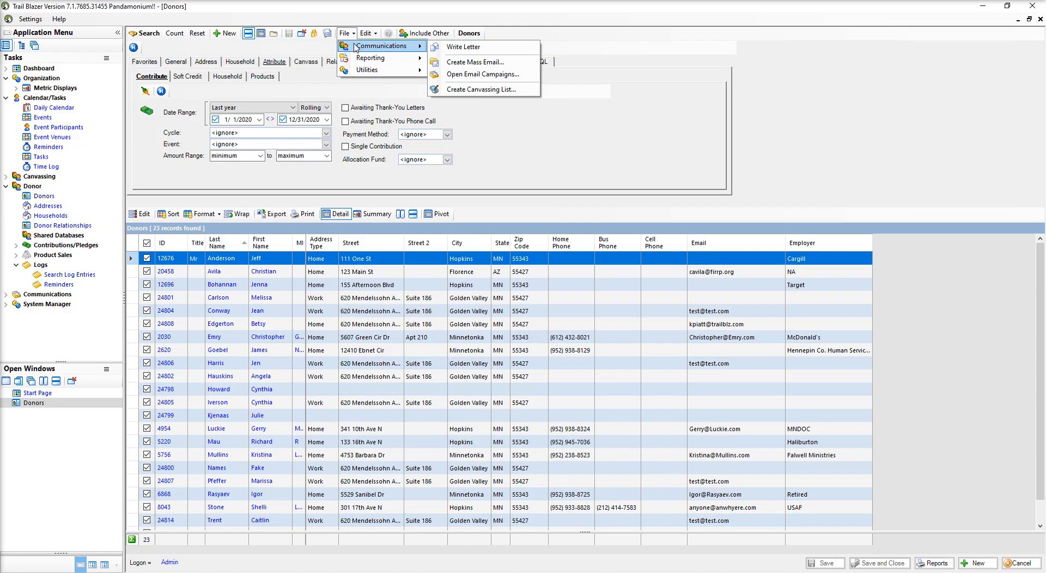
left_click(457, 47)
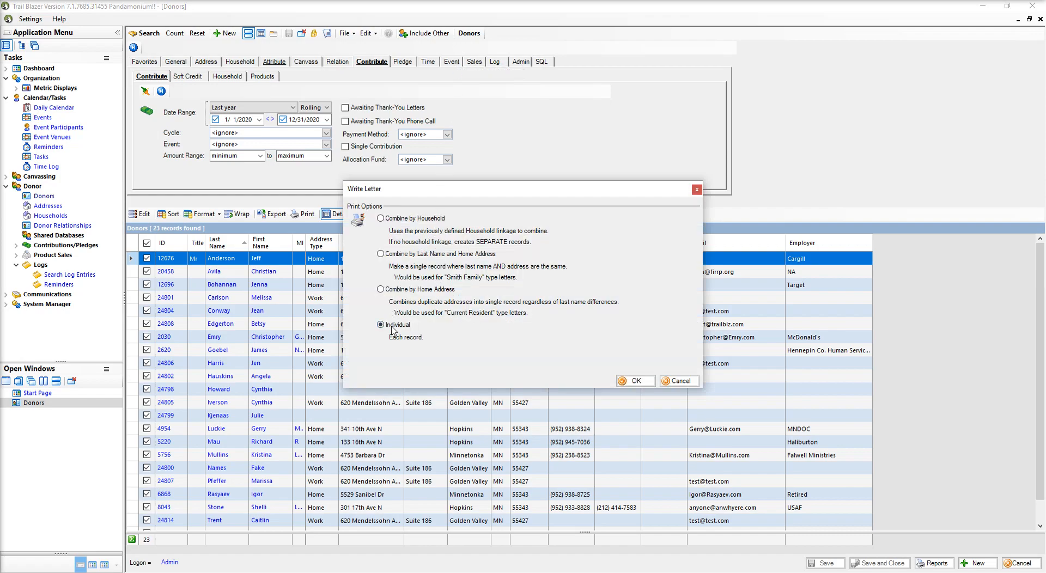
left_click(636, 381)
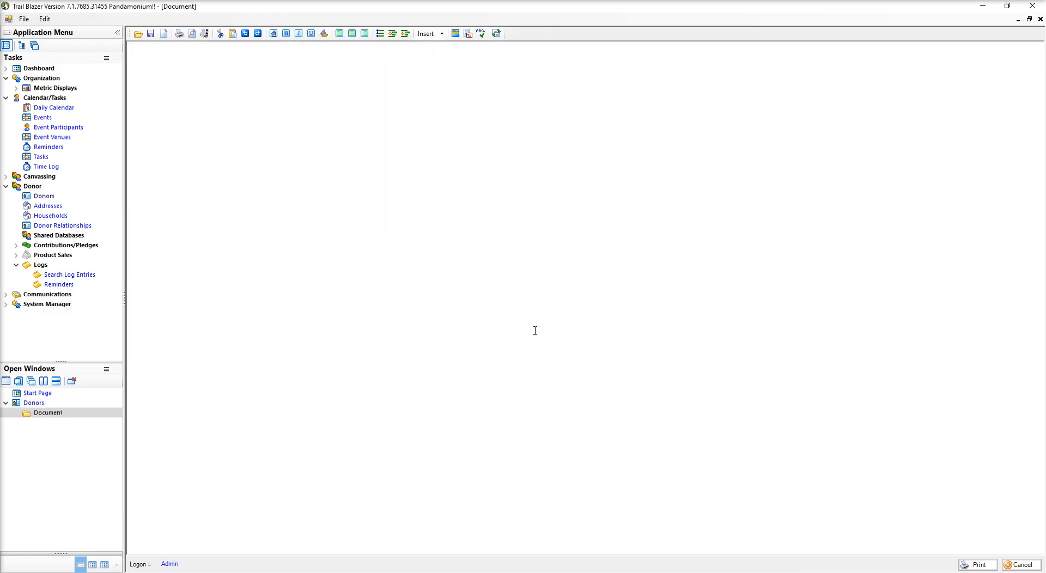
- Insert the "Donor - Year End Receipt" template into the blank letter
left_click(24, 19)
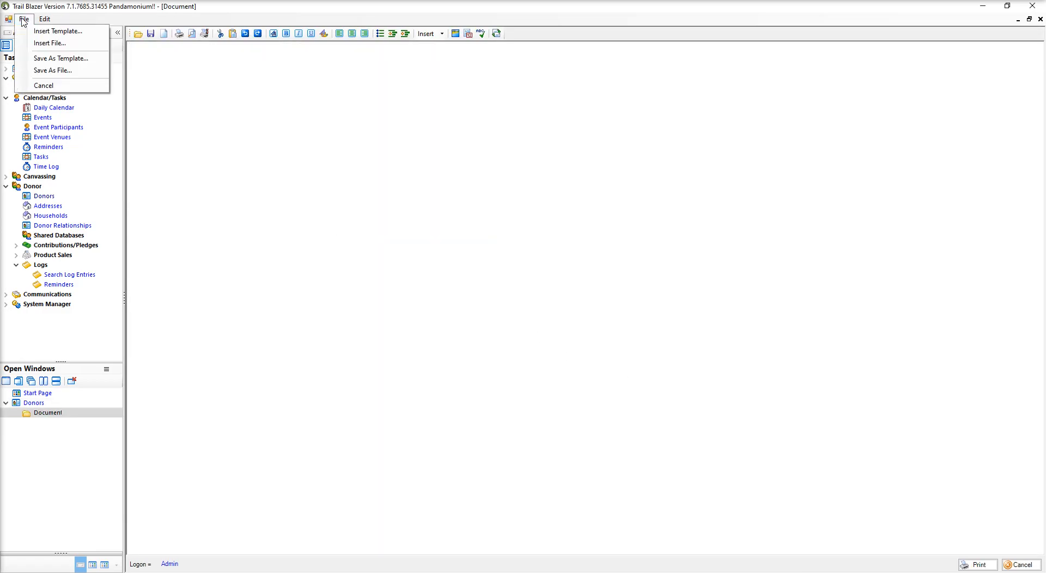
left_click(37, 31)
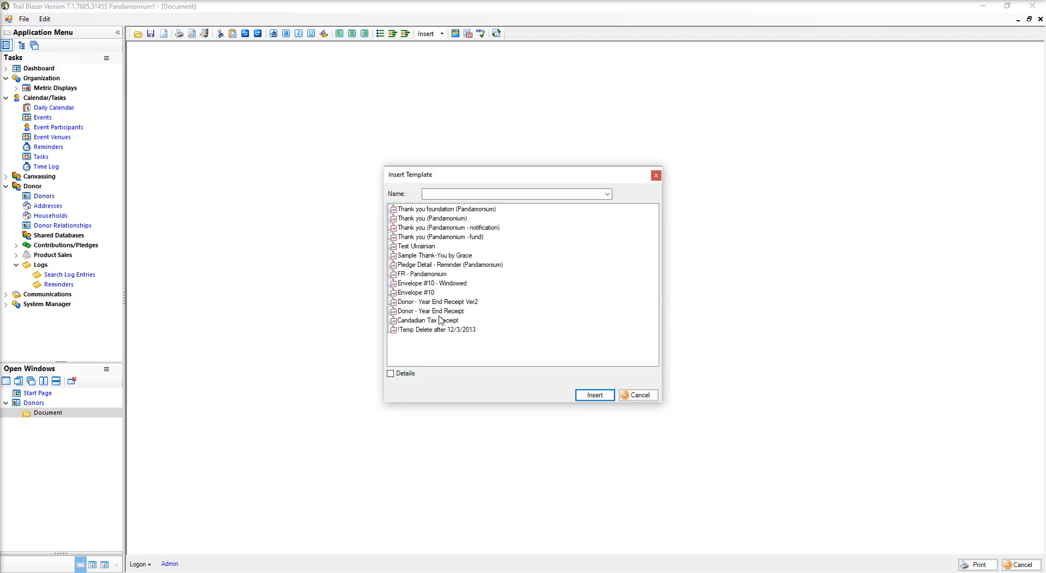
left_click(438, 312)
left_click(594, 395)
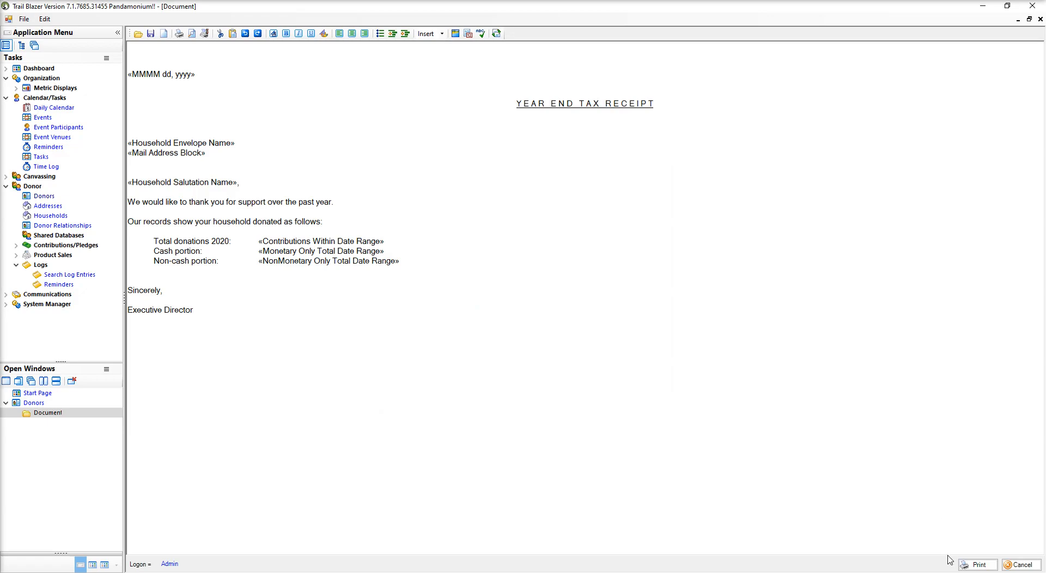
- Preview the merged receipts for all records and page forward to the fifth letter to check the donation amounts
left_click(981, 565)
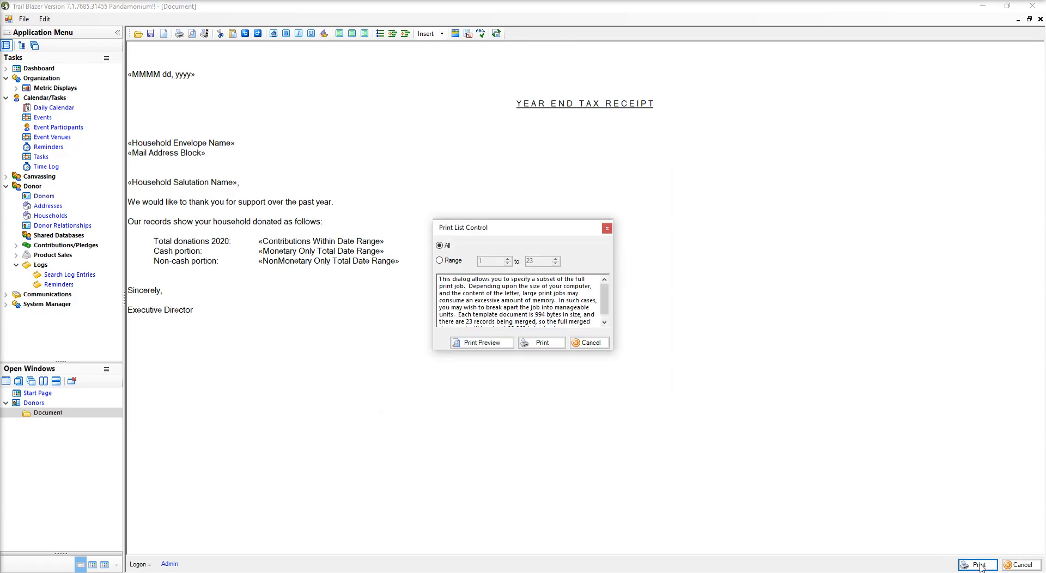
left_click(472, 343)
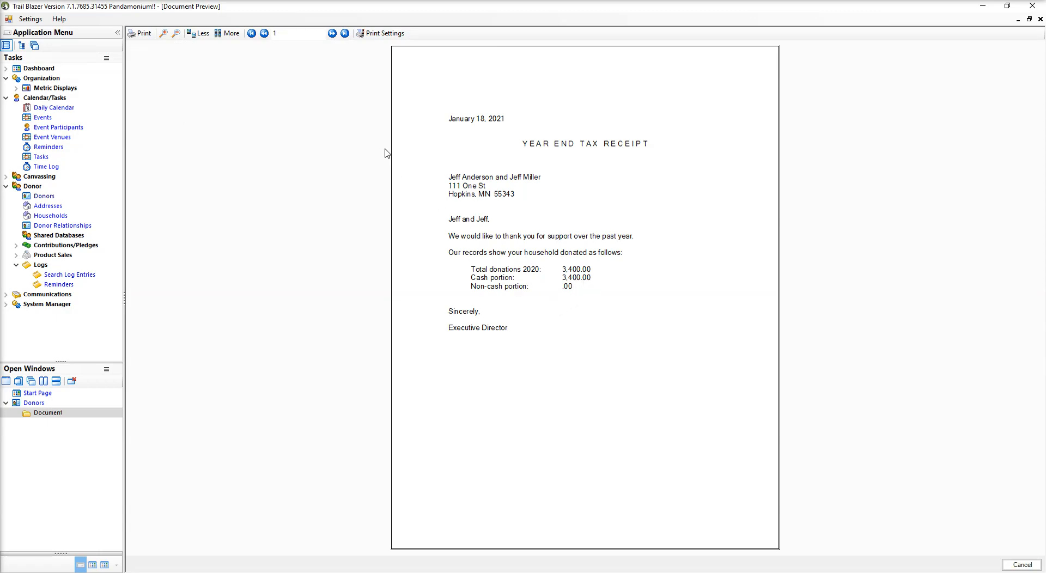
left_click(331, 33)
left_click(331, 33)
left_click(332, 33)
left_click(332, 33)
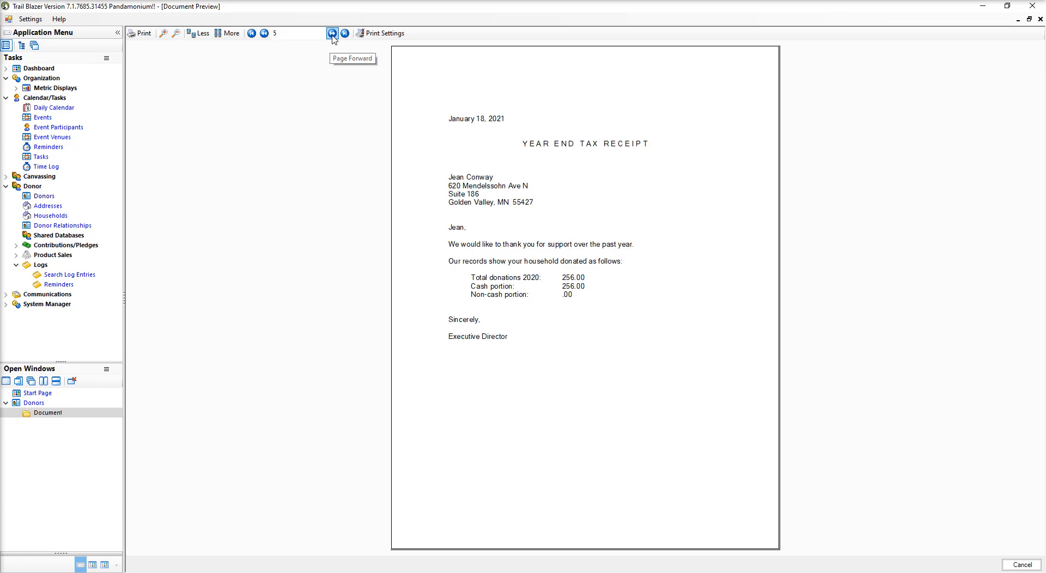